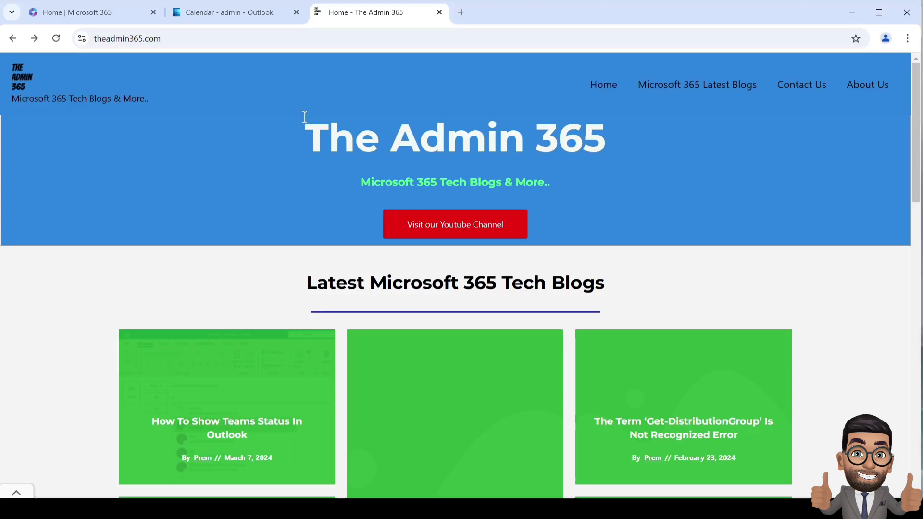
Go to the Microsoft 365 home page and open Outlook from the app launcher.
{"action": "left_click", "coordinate": [102, 14]}
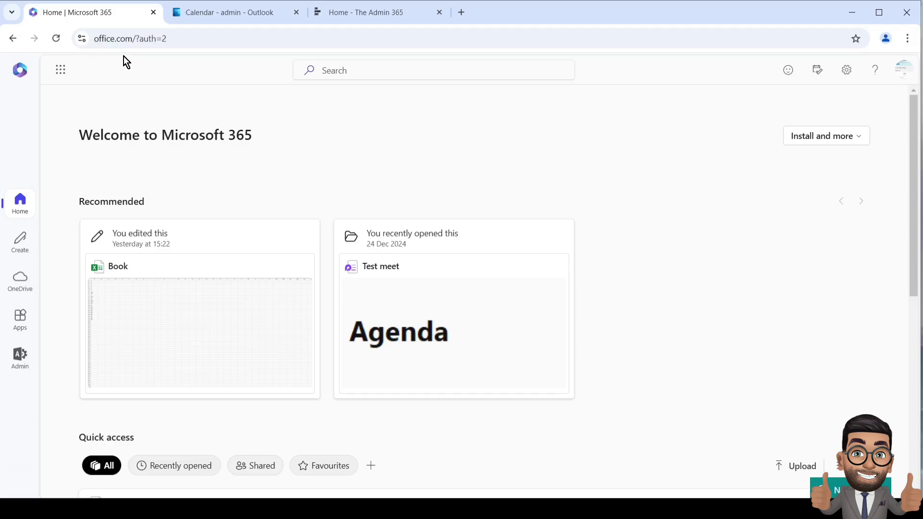
{"action": "left_click", "coordinate": [66, 79]}
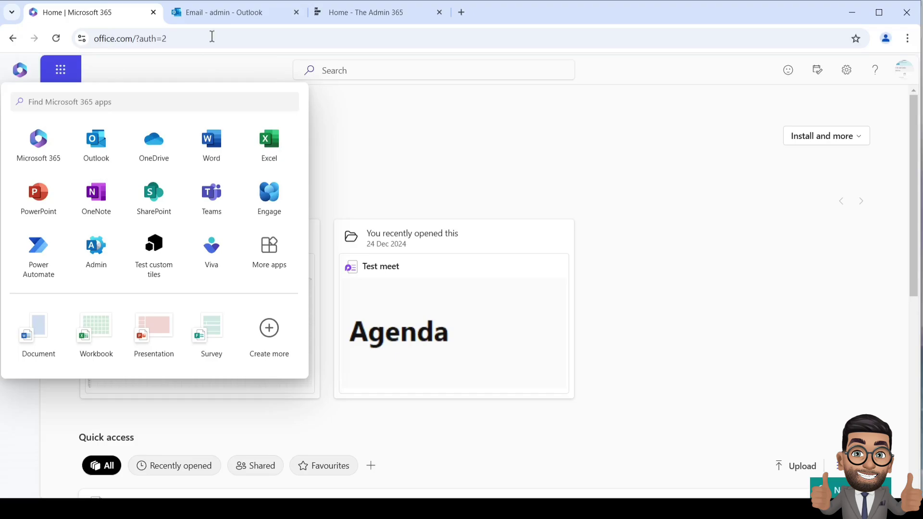
{"action": "left_click", "coordinate": [220, 15]}
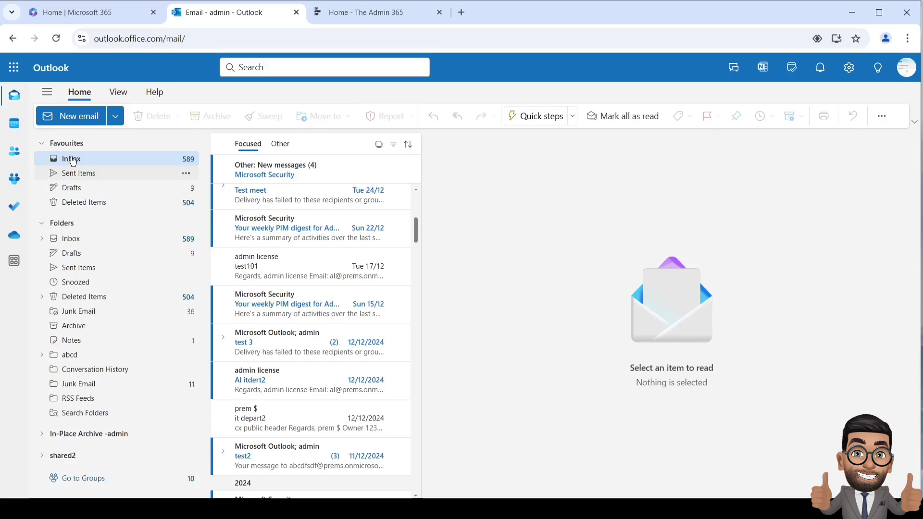
Switch from mail to the calendar and start adding a new calendar.
{"action": "left_click", "coordinate": [20, 131]}
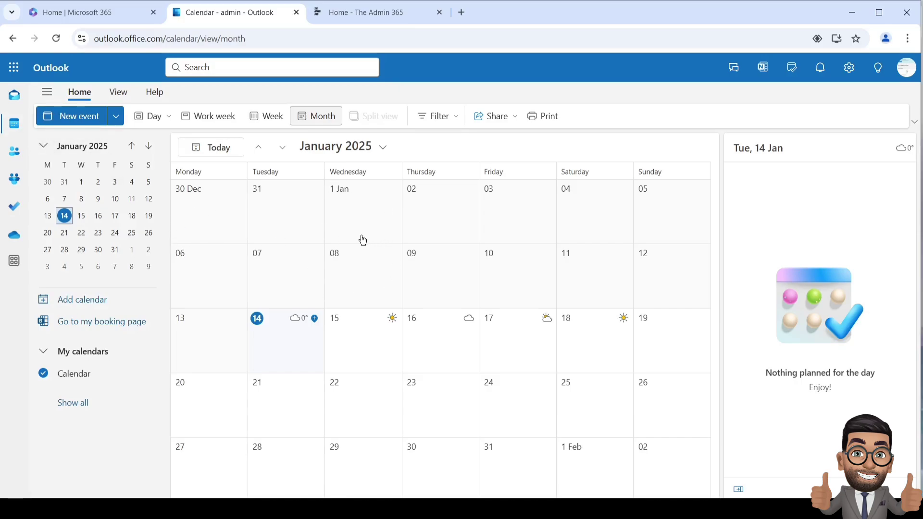
{"action": "left_click", "coordinate": [97, 306]}
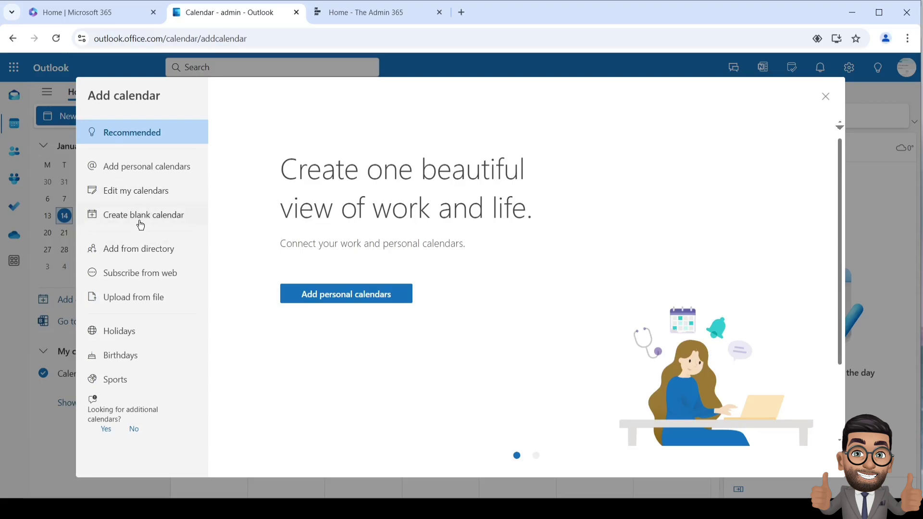
Save a blank 'Calendar Secondary' under My calendars, coloured green with the plane charm.
{"action": "left_click", "coordinate": [143, 222]}
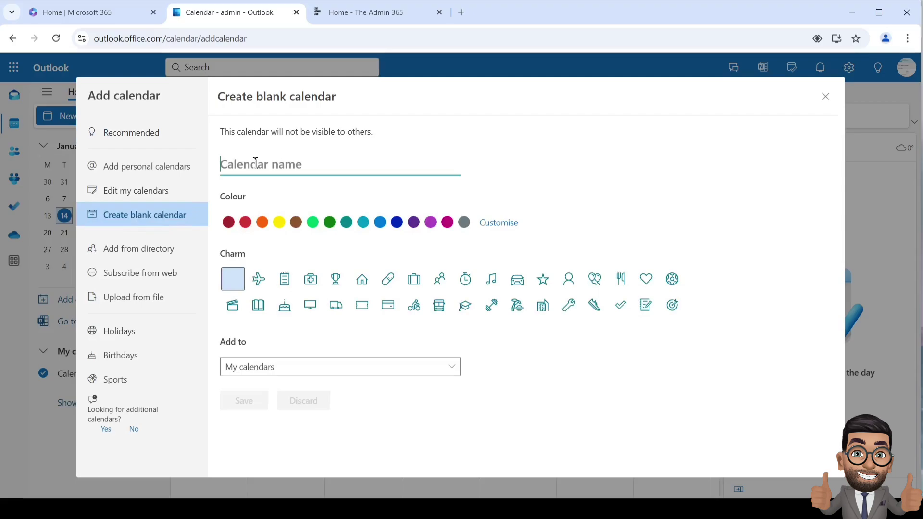
{"action": "type", "text": "Calendar"}
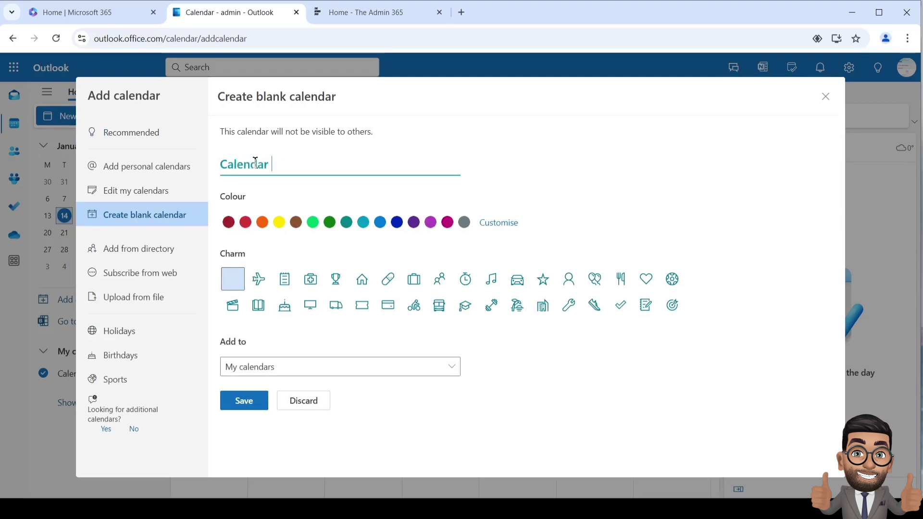
{"action": "type", "text": " Secondary"}
{"action": "left_click", "coordinate": [279, 221]}
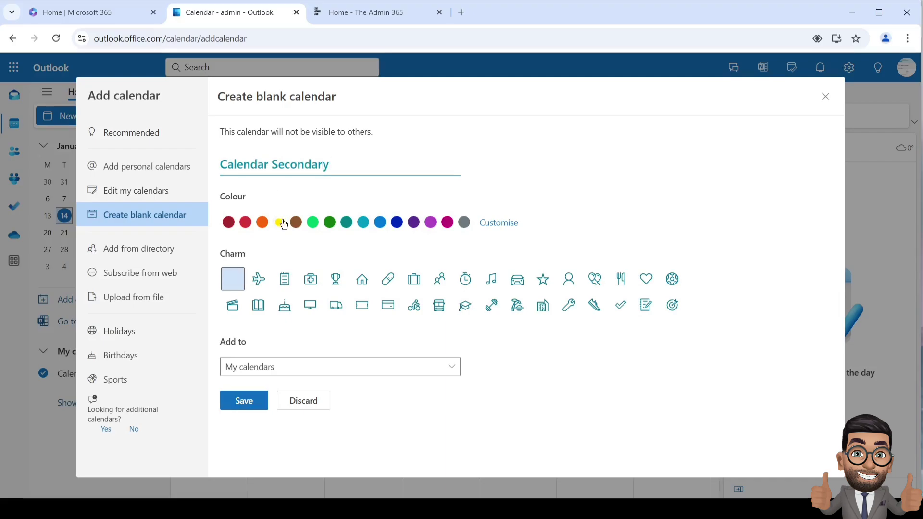
{"action": "left_click", "coordinate": [312, 223]}
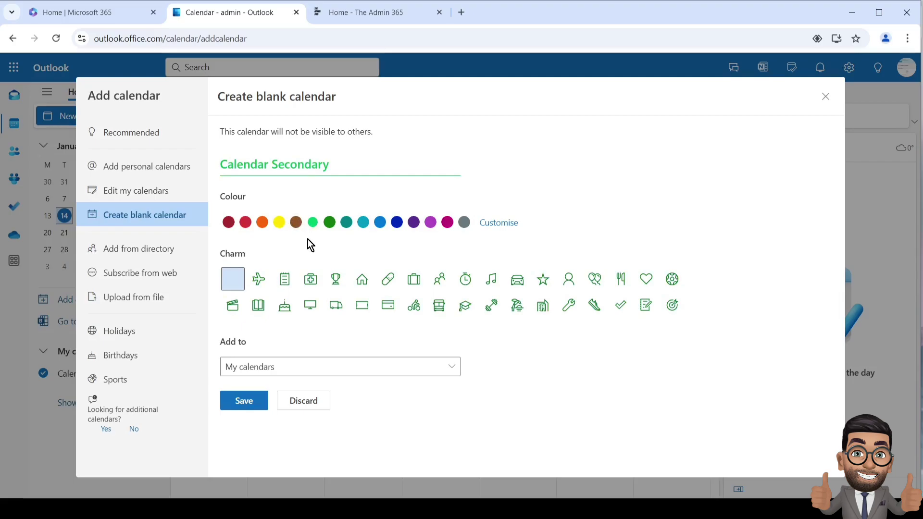
{"action": "left_click", "coordinate": [259, 280]}
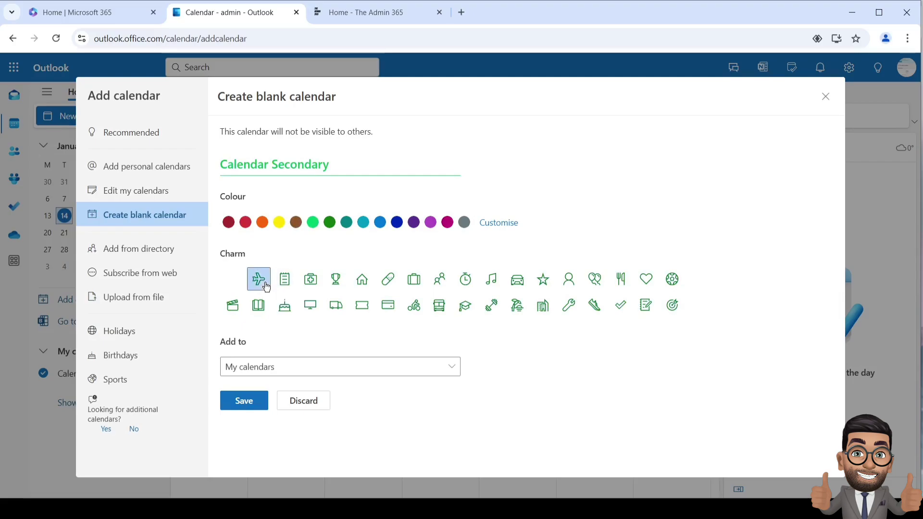
{"action": "left_click", "coordinate": [267, 371]}
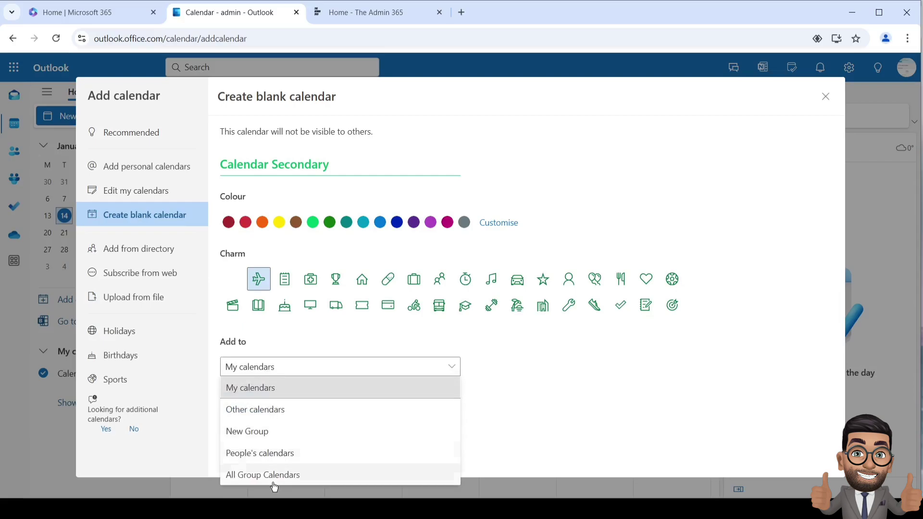
{"action": "left_click", "coordinate": [292, 372]}
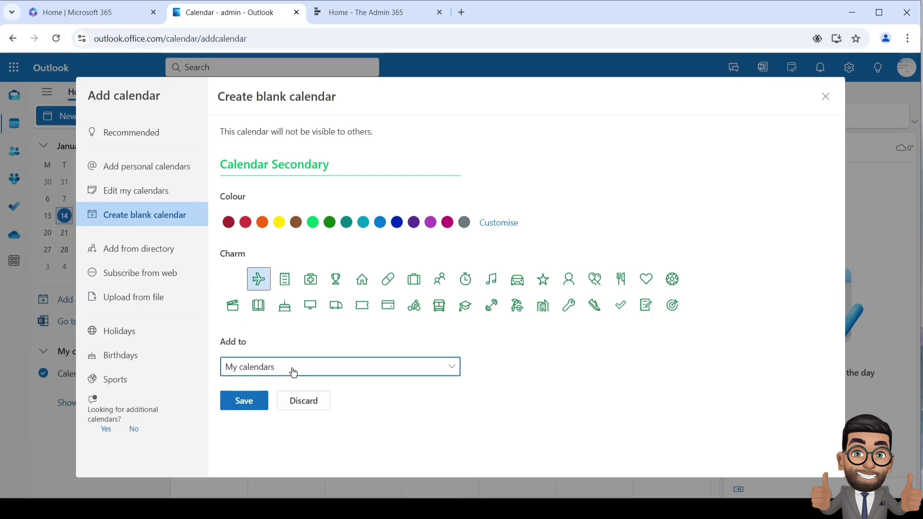
{"action": "left_click", "coordinate": [249, 407]}
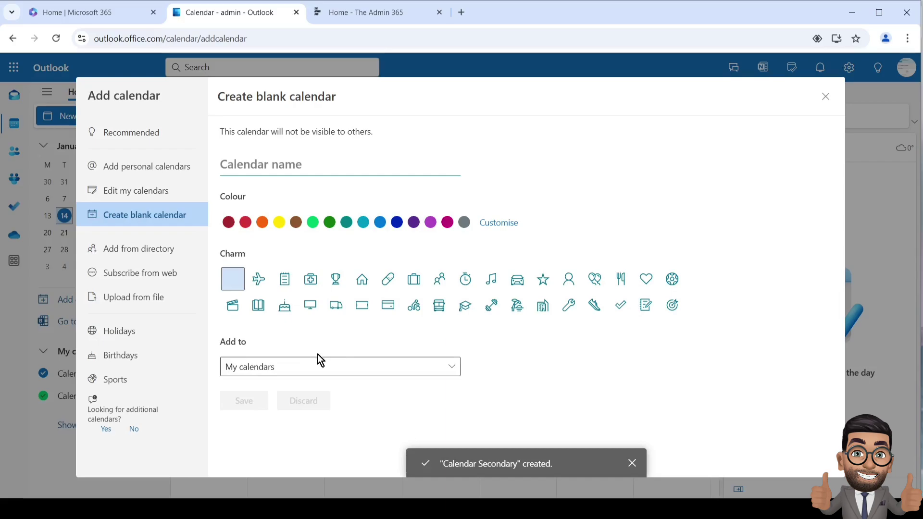
Close the Add calendar dialog and uncheck the default Calendar under My calendars.
{"action": "left_click", "coordinate": [825, 96]}
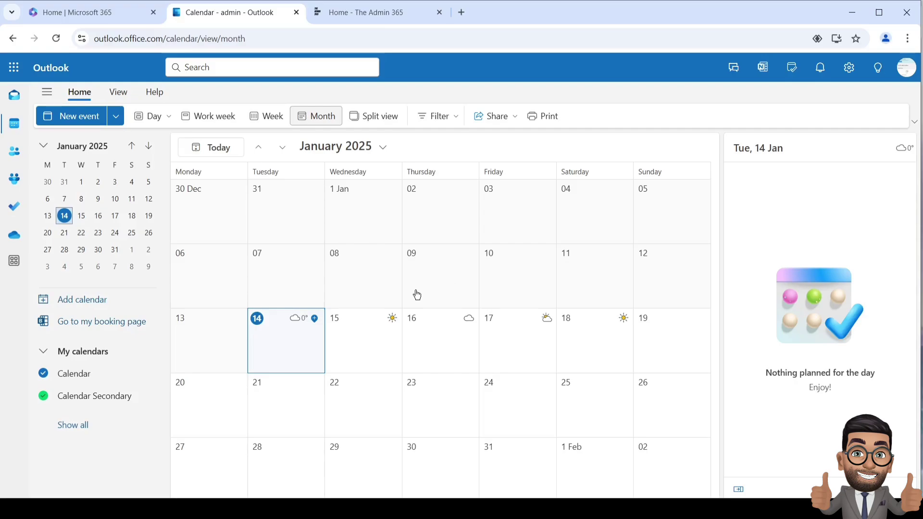
{"action": "left_click", "coordinate": [441, 347]}
{"action": "left_click", "coordinate": [43, 373]}
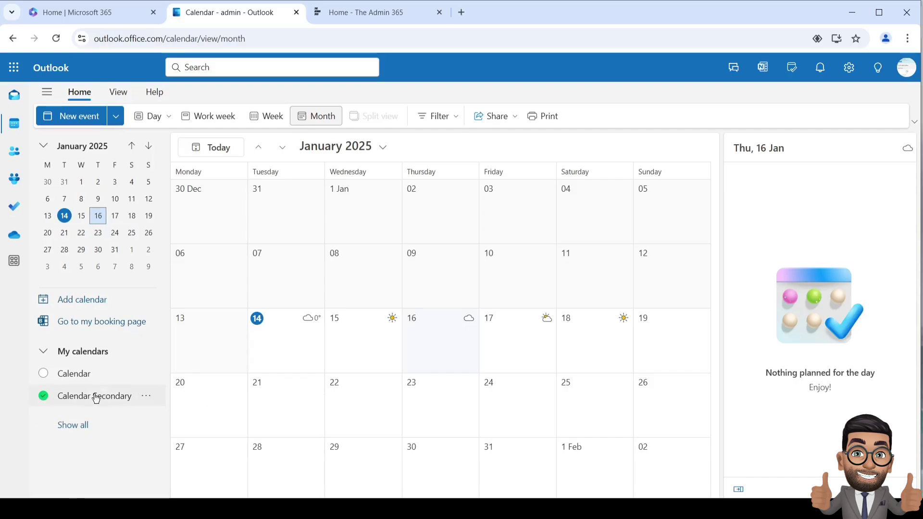
Open a new event on 23 January, close it unsaved, then select 20 January.
{"action": "left_click", "coordinate": [420, 405]}
{"action": "double_click", "coordinate": [420, 405]}
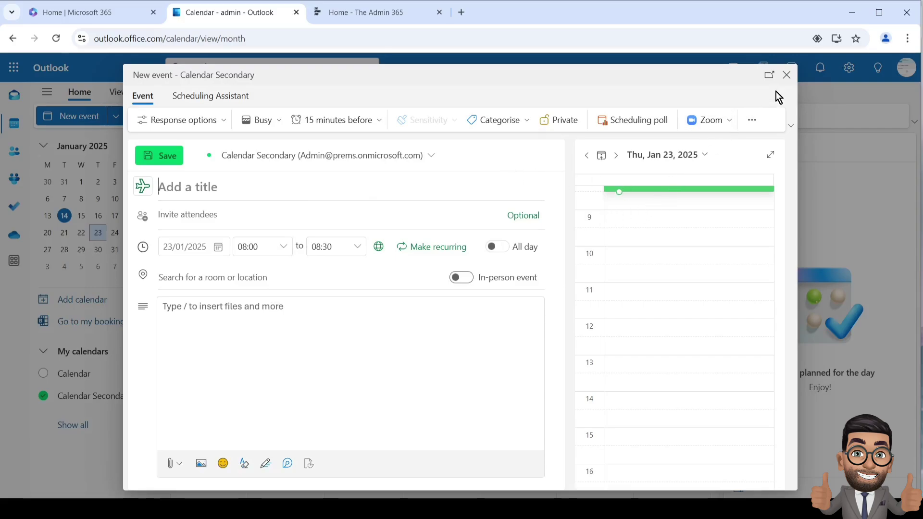
{"action": "left_click", "coordinate": [787, 75]}
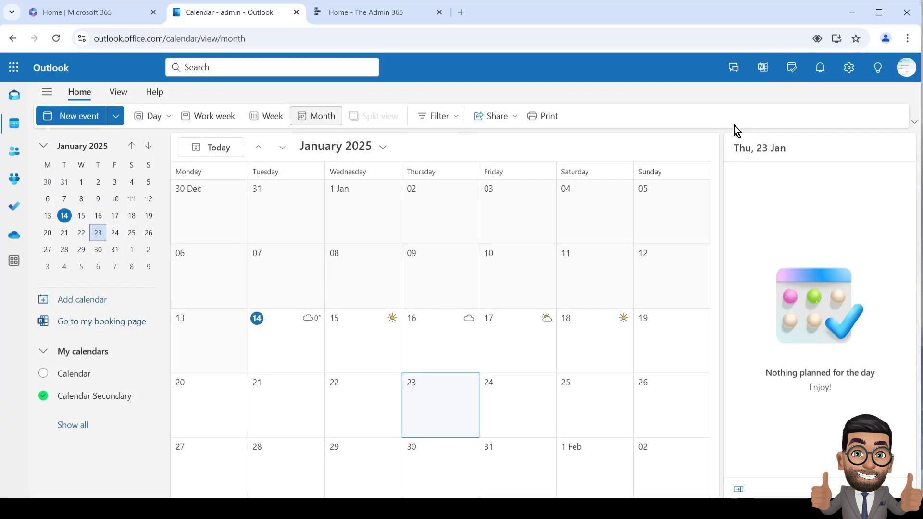
{"action": "left_click", "coordinate": [200, 400]}
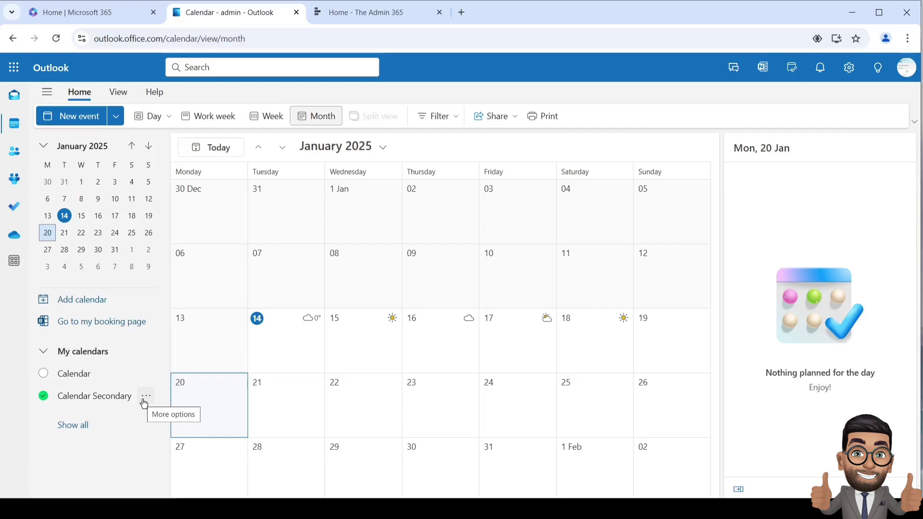
Open Sharing and permissions for Calendar Secondary and type the colleague's name as invitee.
{"action": "left_click", "coordinate": [145, 399]}
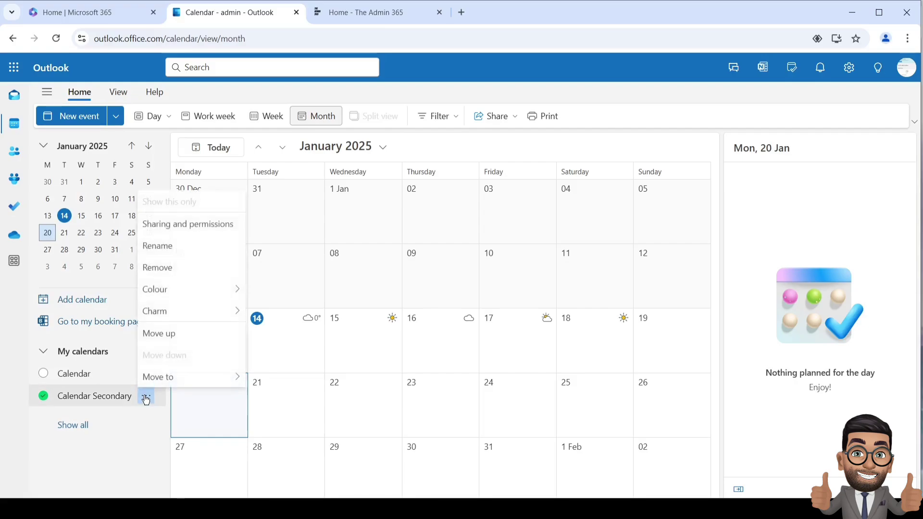
{"action": "left_click", "coordinate": [212, 225]}
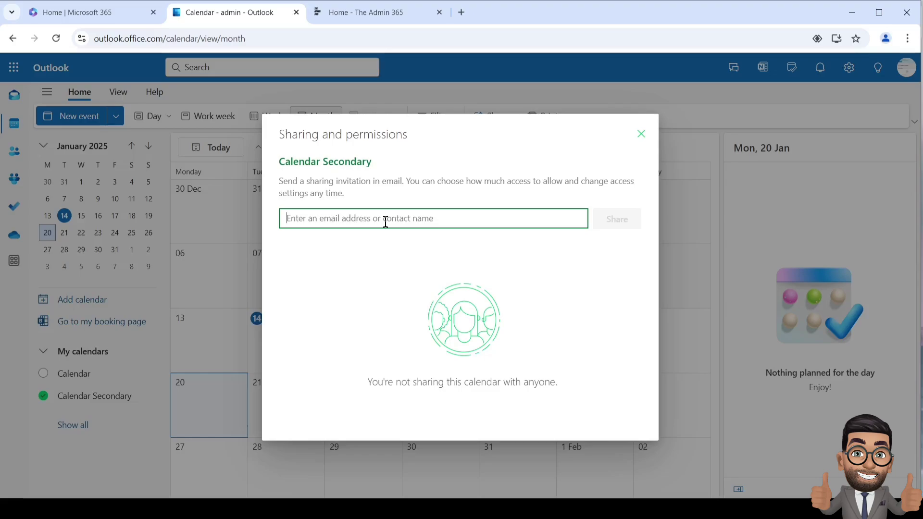
{"action": "type", "text": "adam"}
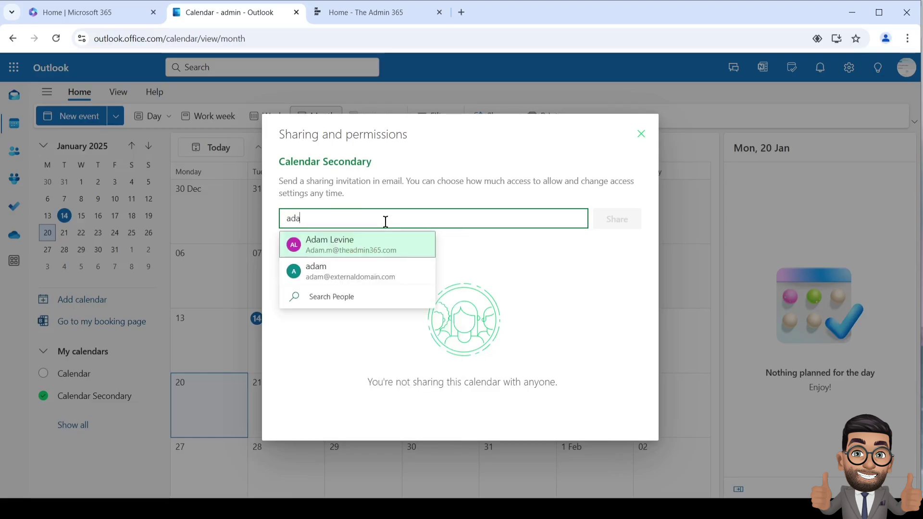
{"action": "key", "text": "BackSpace"}
{"action": "key", "text": "BackSpace"}
{"action": "key", "text": "BackSpace"}
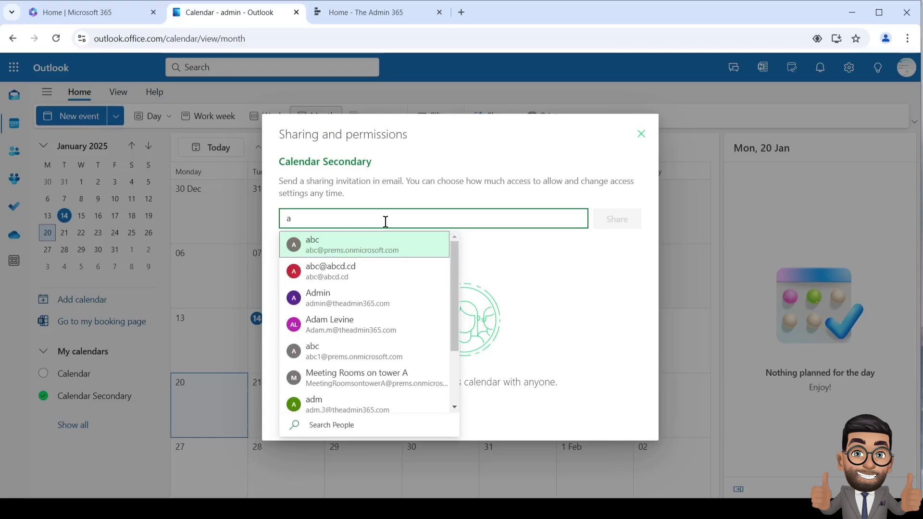
{"action": "type", "text": "dam"}
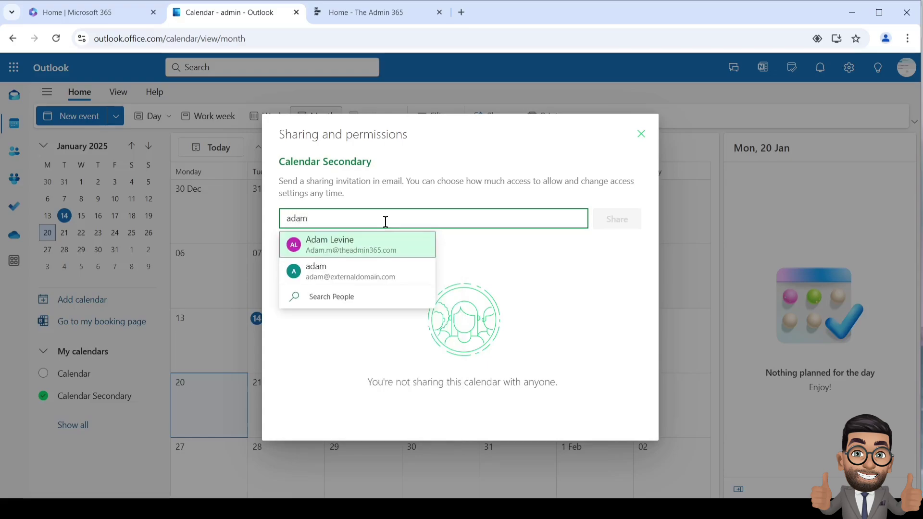
Share Calendar Secondary with the suggested colleague at Can view all details, then close the dialog.
{"action": "left_click", "coordinate": [363, 246]}
{"action": "left_click", "coordinate": [558, 219]}
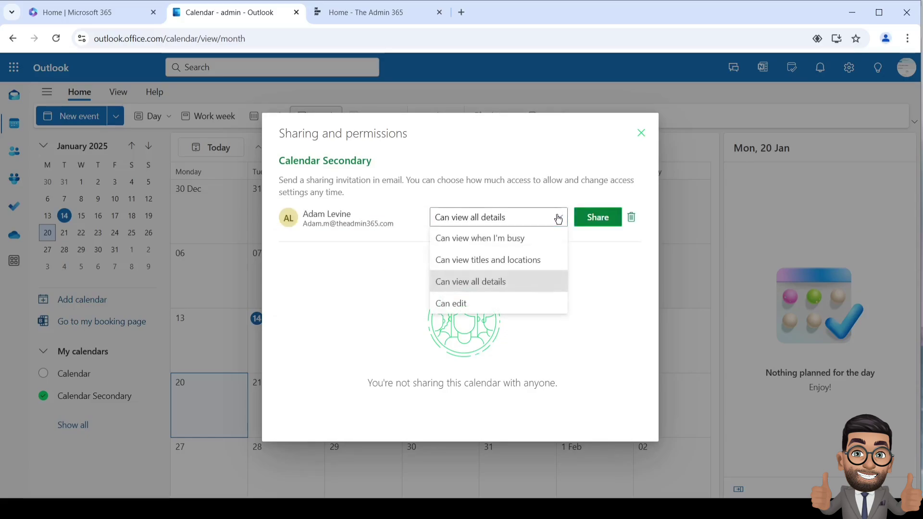
{"action": "left_click", "coordinate": [592, 220]}
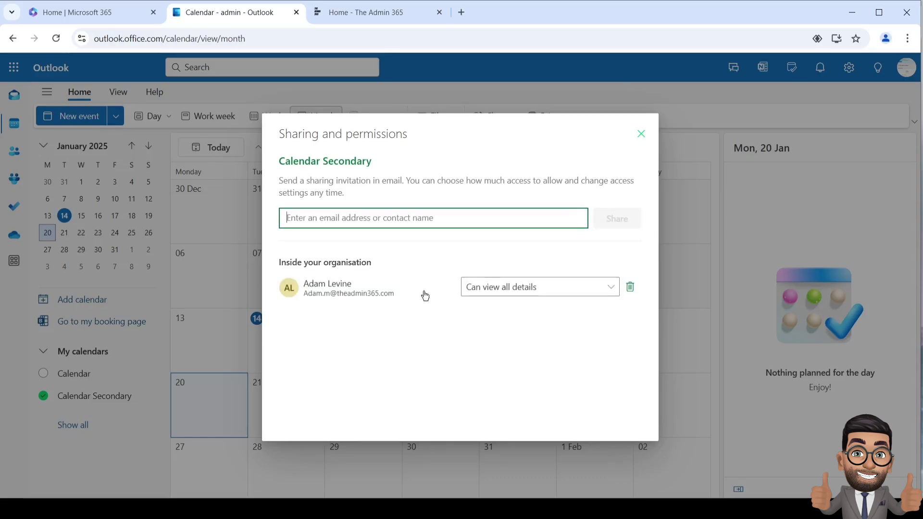
{"action": "left_click", "coordinate": [336, 295]}
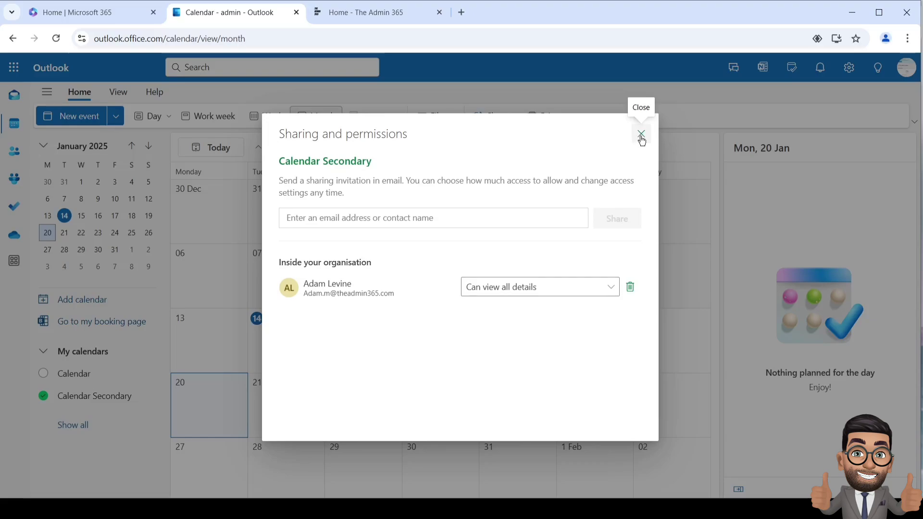
{"action": "left_click", "coordinate": [641, 139]}
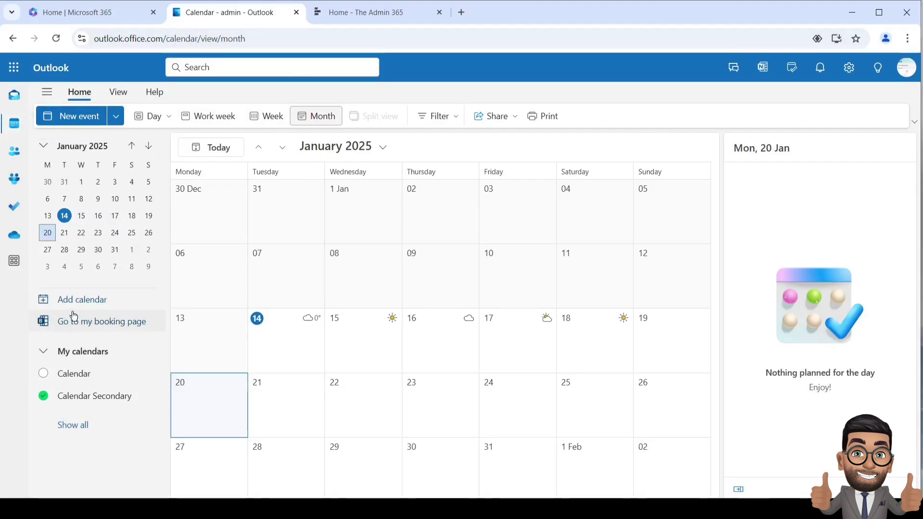
Pick the admin contact's calendar via Add from directory, destination People's calendars.
{"action": "left_click", "coordinate": [86, 304]}
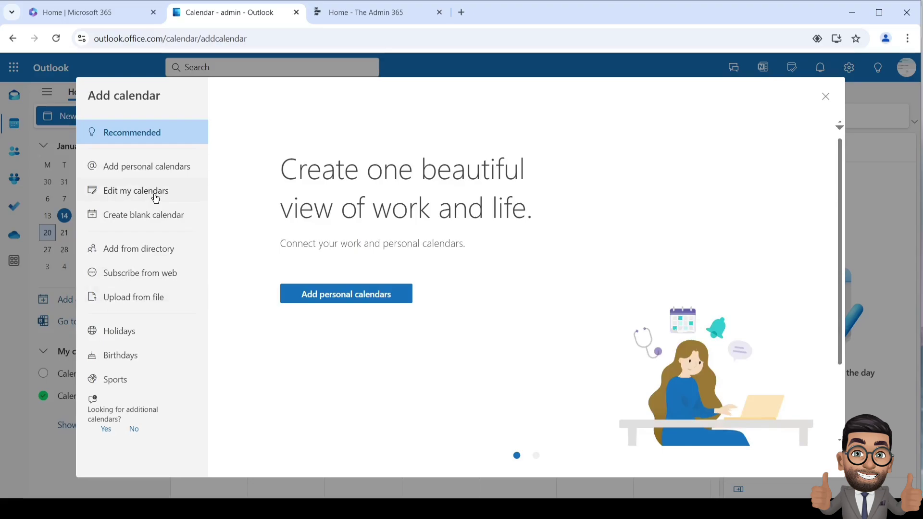
{"action": "left_click", "coordinate": [153, 259]}
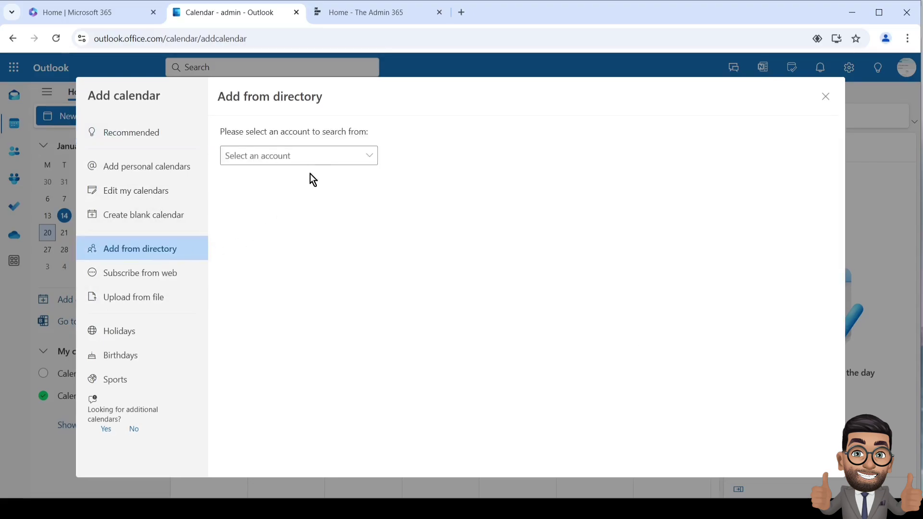
{"action": "left_click", "coordinate": [315, 161]}
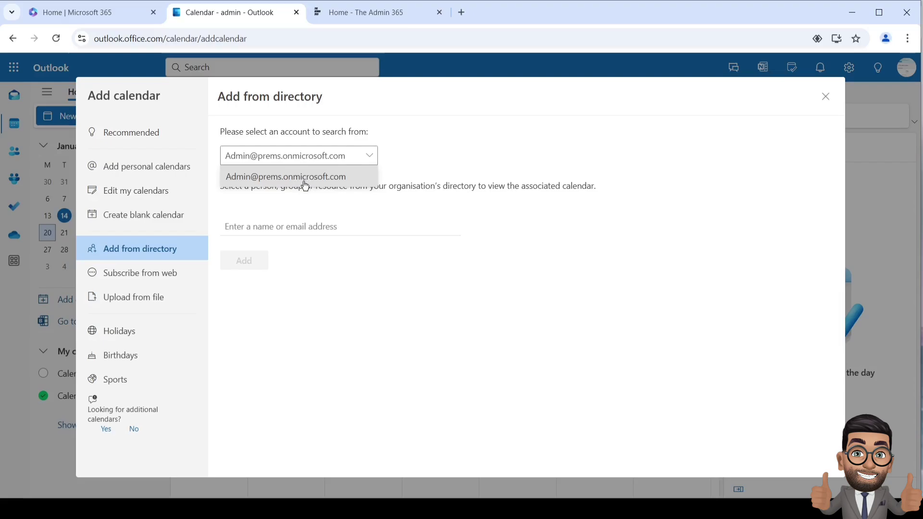
{"action": "left_click", "coordinate": [291, 225]}
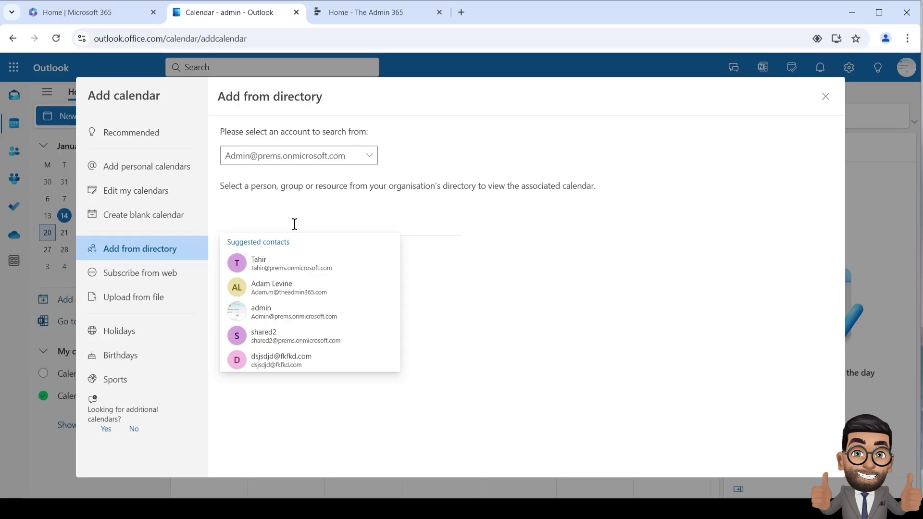
{"action": "left_click", "coordinate": [287, 313]}
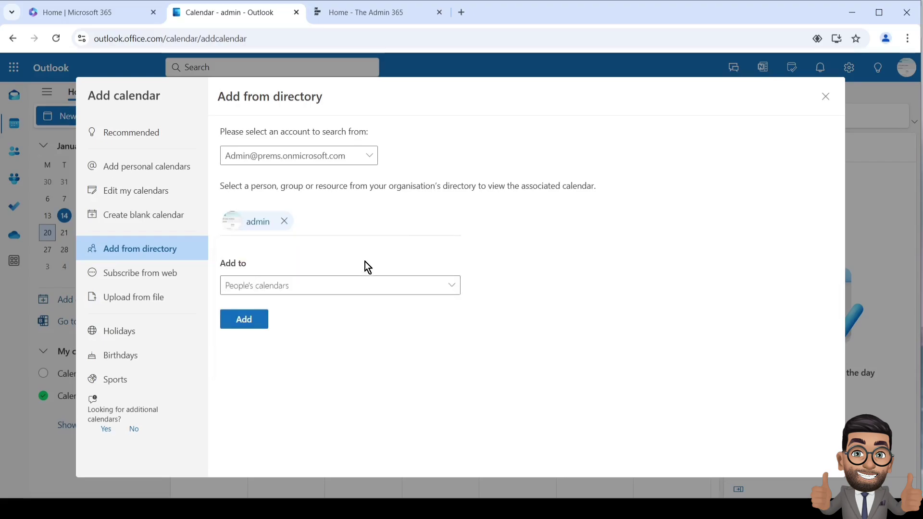
{"action": "left_click", "coordinate": [316, 294]}
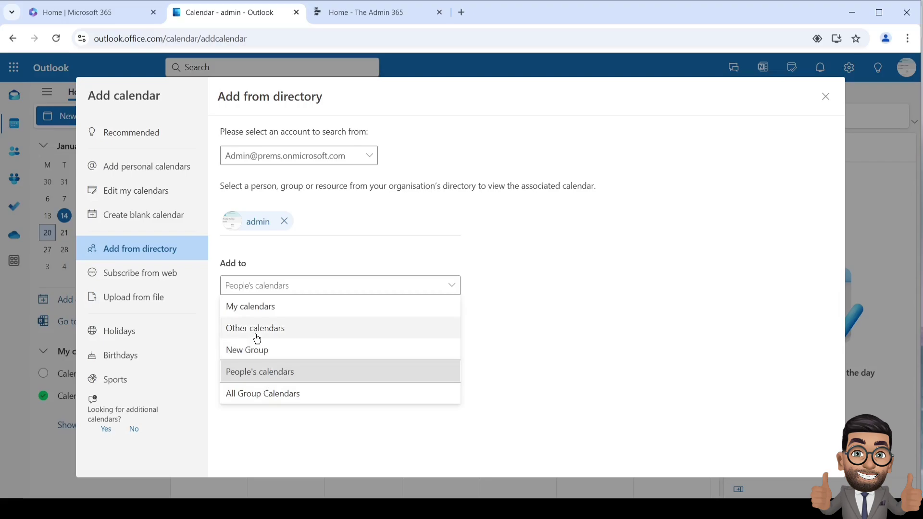
{"action": "left_click", "coordinate": [526, 320]}
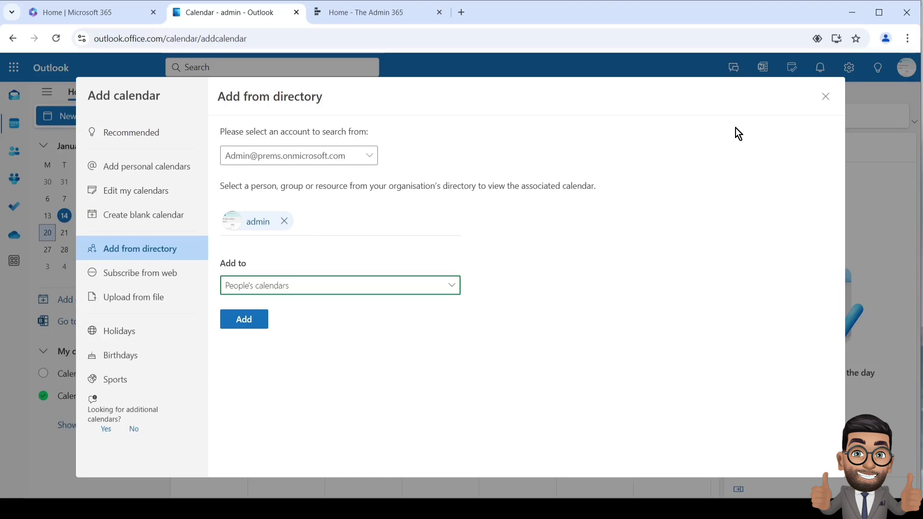
Close the Add calendar dialog and discard the unsaved directory calendar.
{"action": "left_click", "coordinate": [825, 98]}
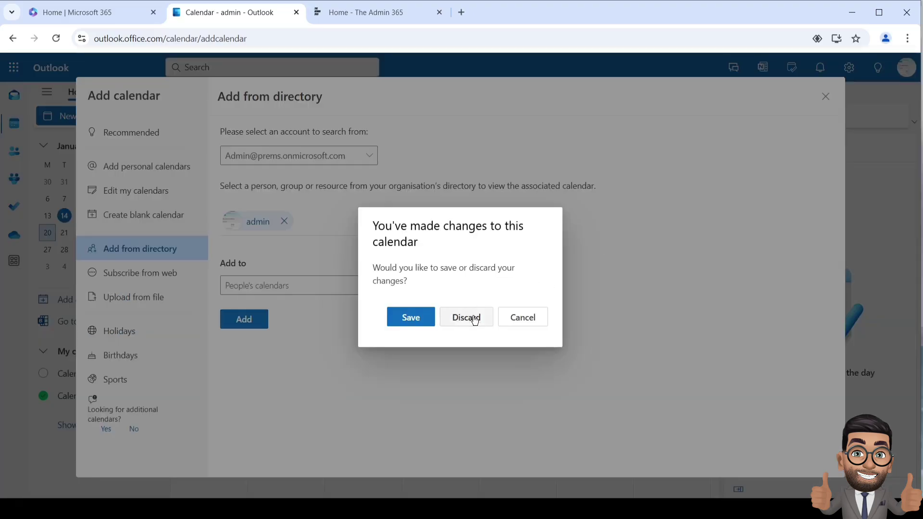
{"action": "left_click", "coordinate": [474, 319]}
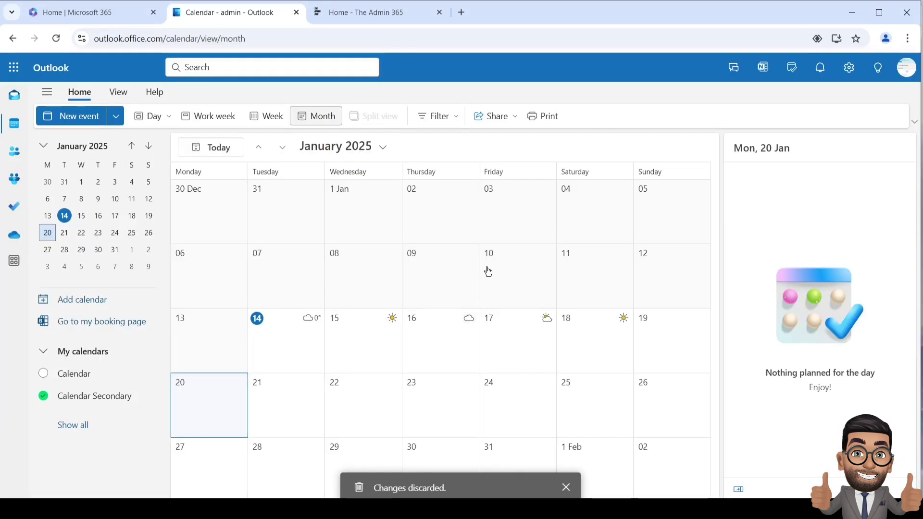